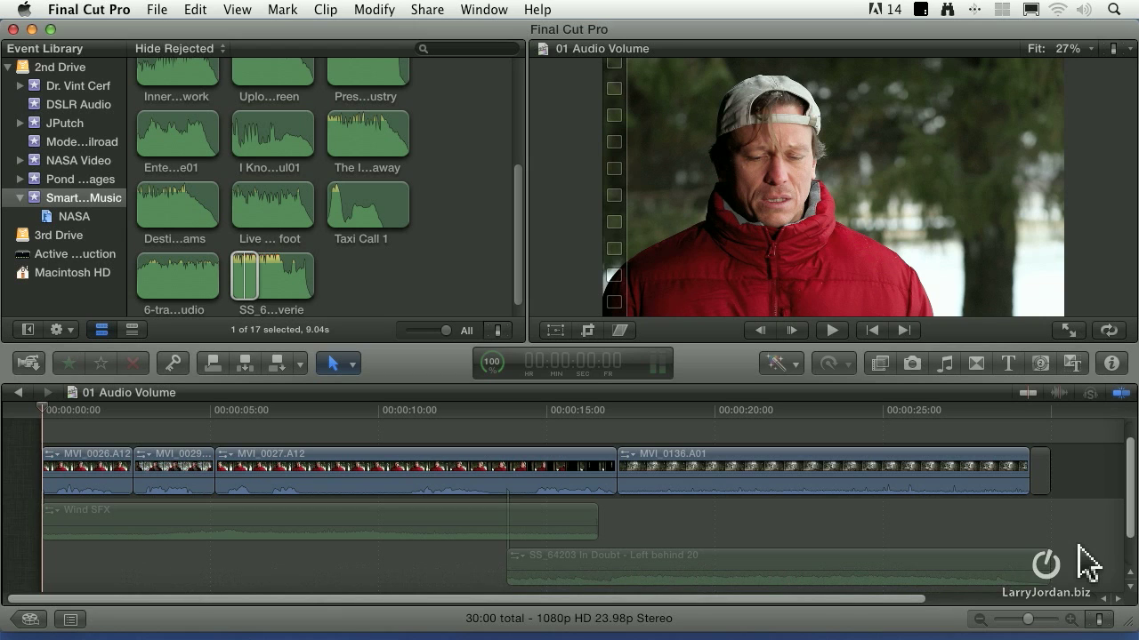
Step: Play the project from the start and pause it twice to preview the audio
key("space")
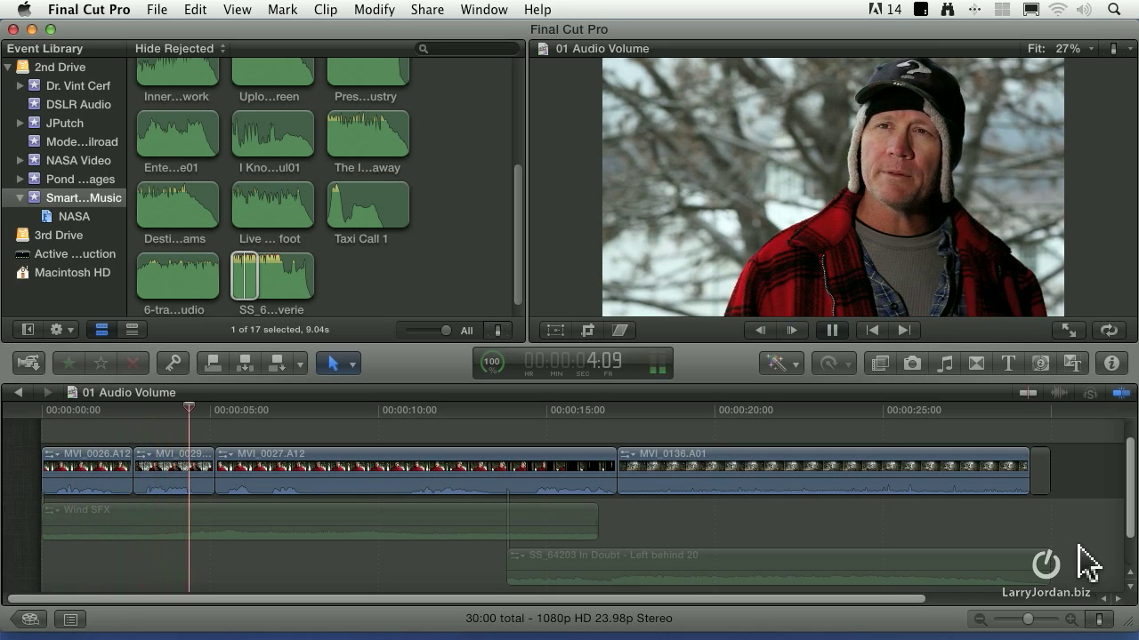
key("space")
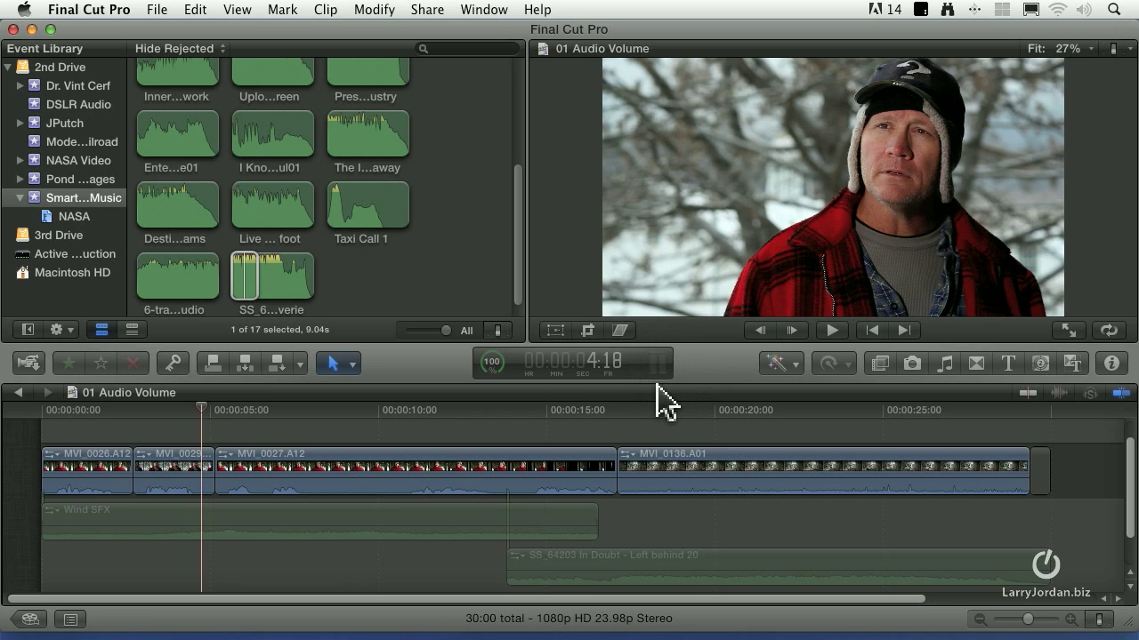
key("space")
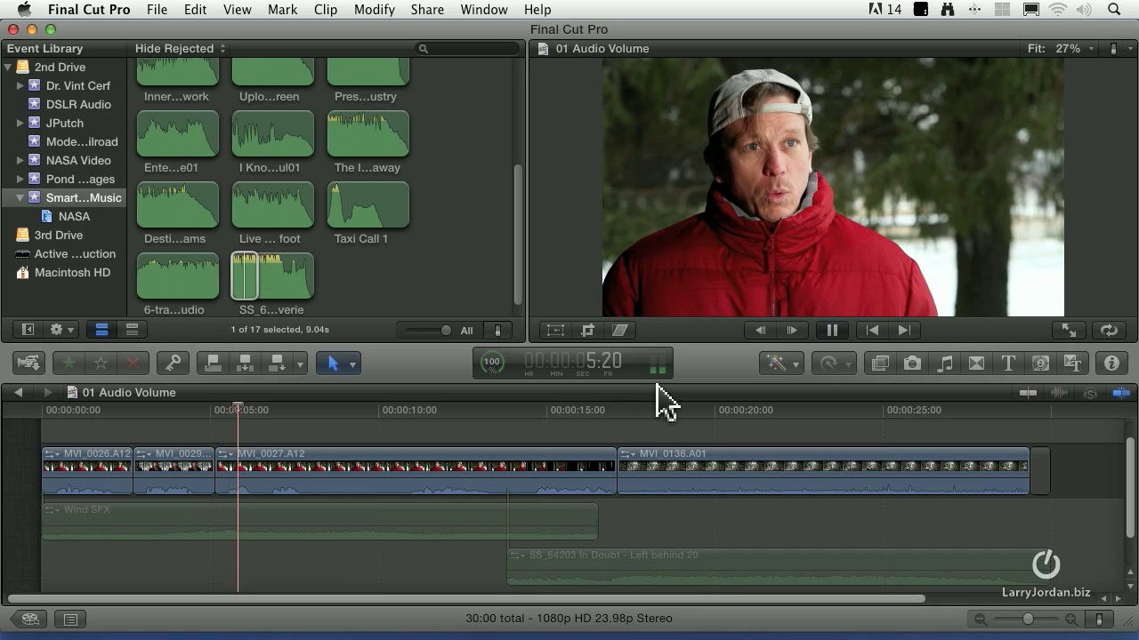
key("space")
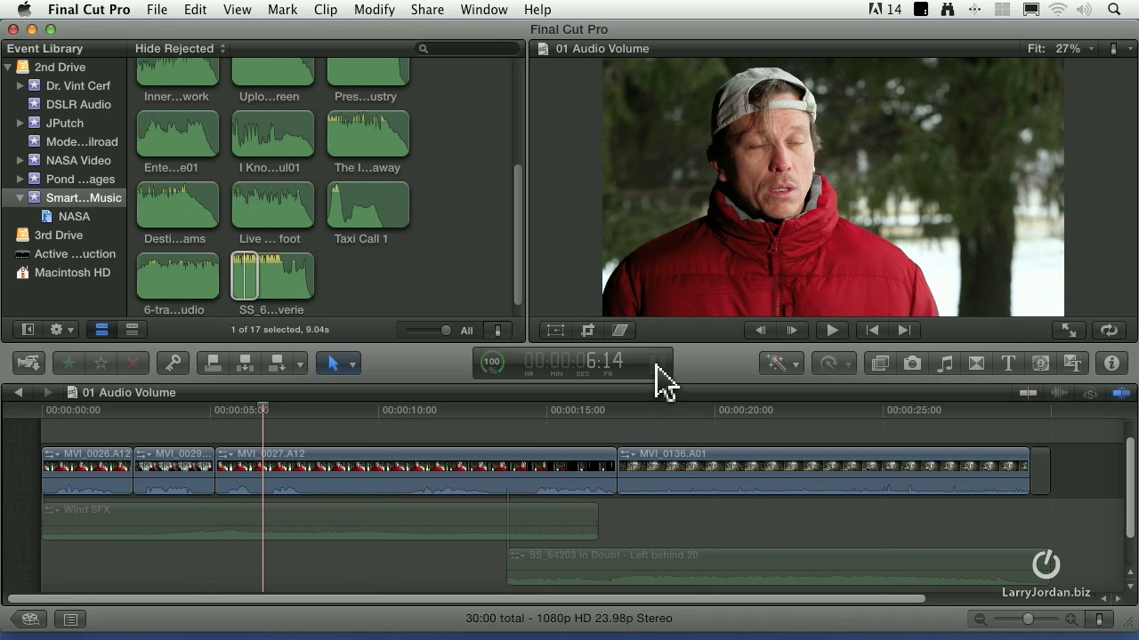
Step: Show the audio meters beside the timeline, widen them, and play briefly to watch levels
key("super+shift+8")
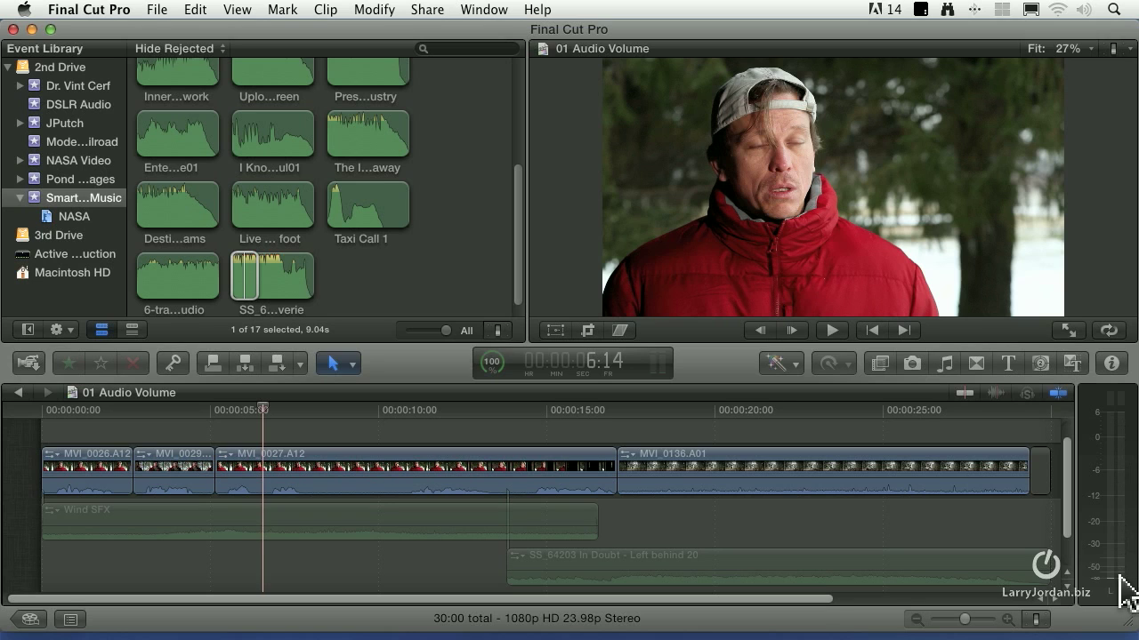
left_click_drag(1079, 530, 1013, 527)
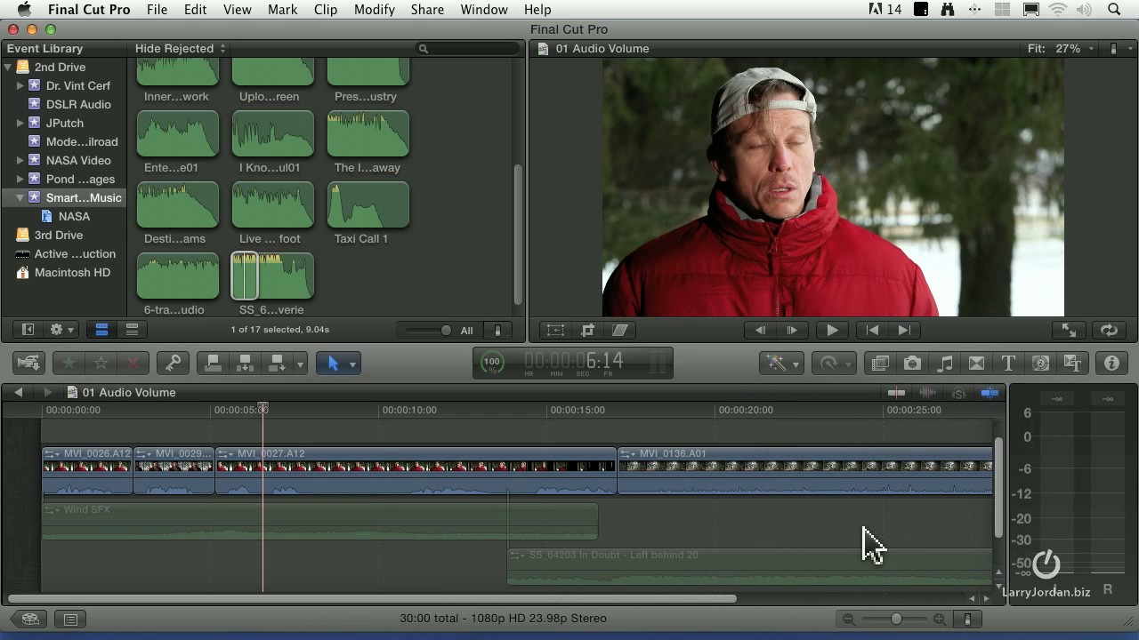
key("space")
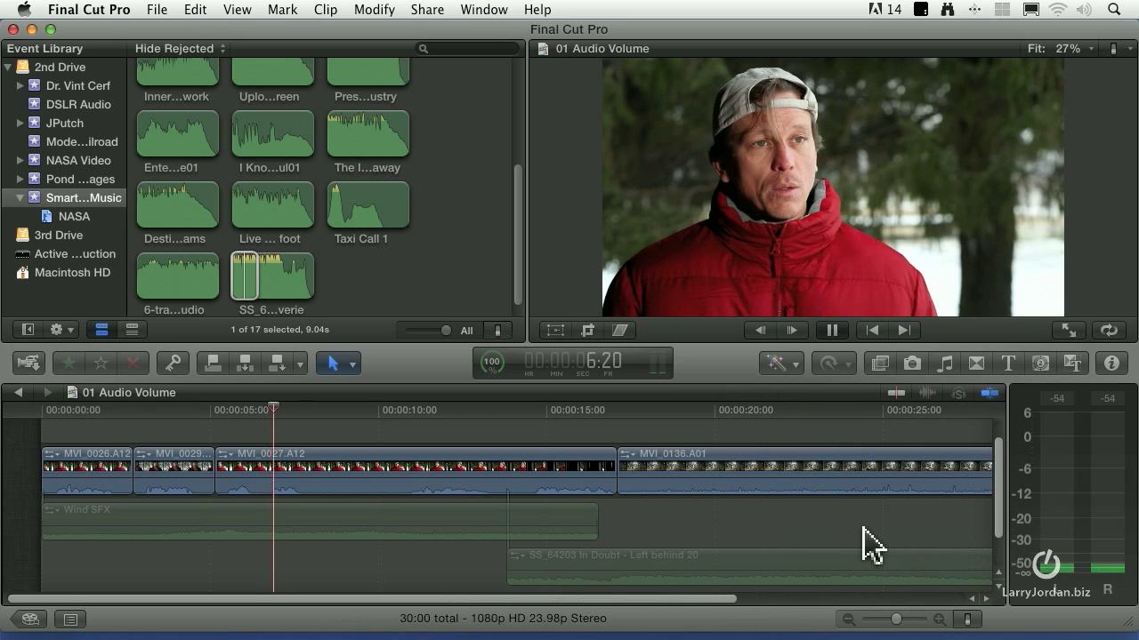
key("space")
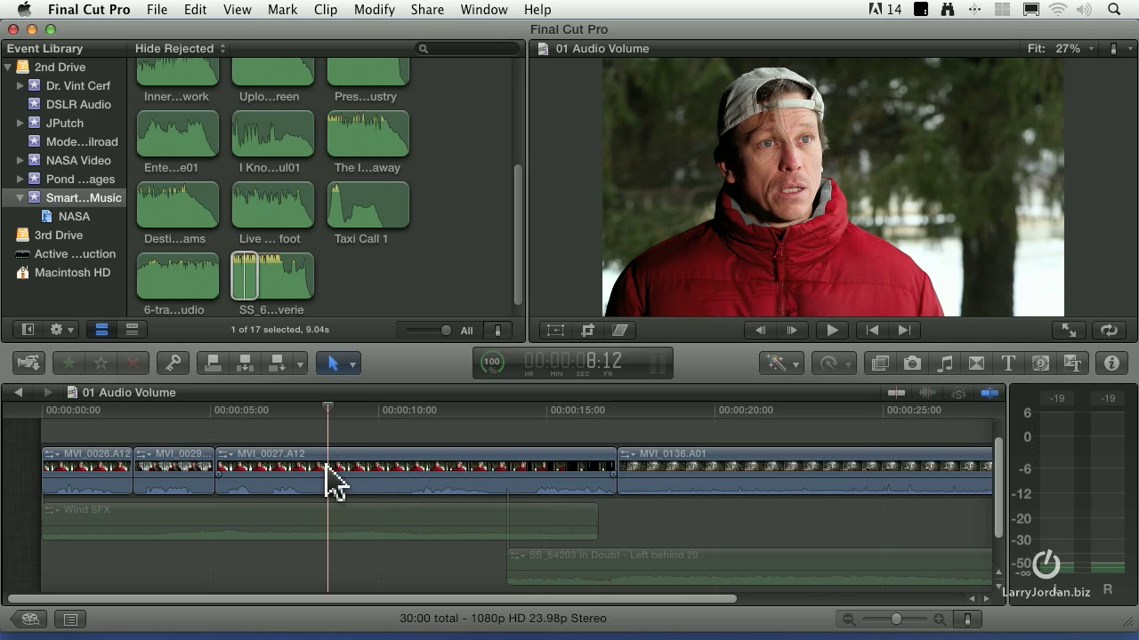
Step: Play from about 5:15 to watch the interview audio peak near -16 dB
left_click(231, 412)
key("space")
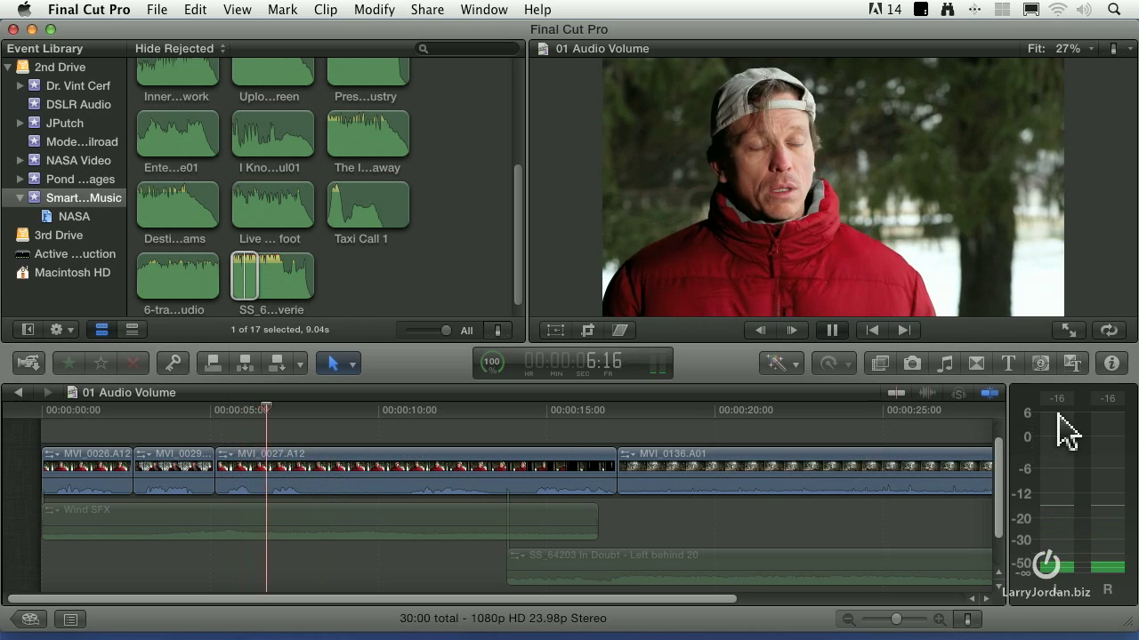
key("space")
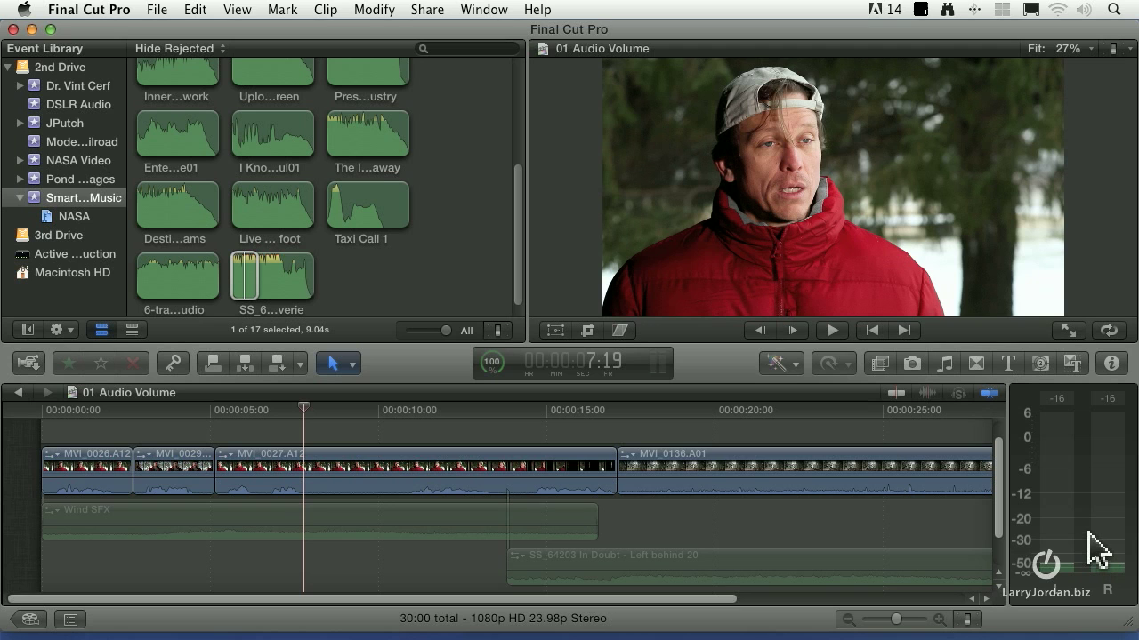
Step: Open the editable project settings for the 01 Audio Volume project from the projects list
left_click(698, 534)
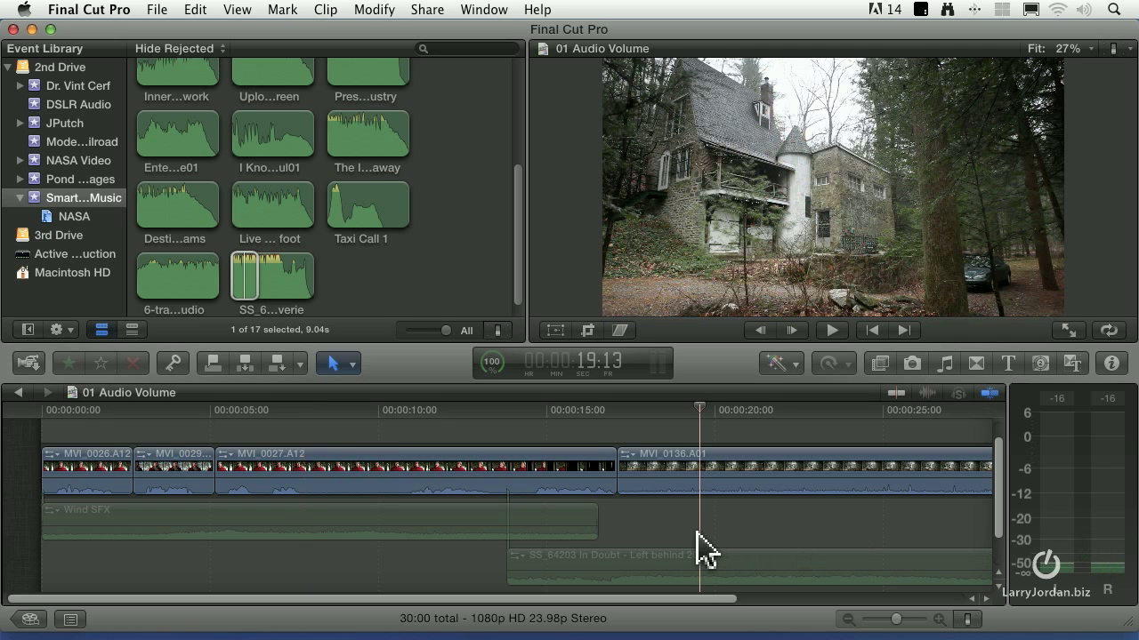
key("super+0")
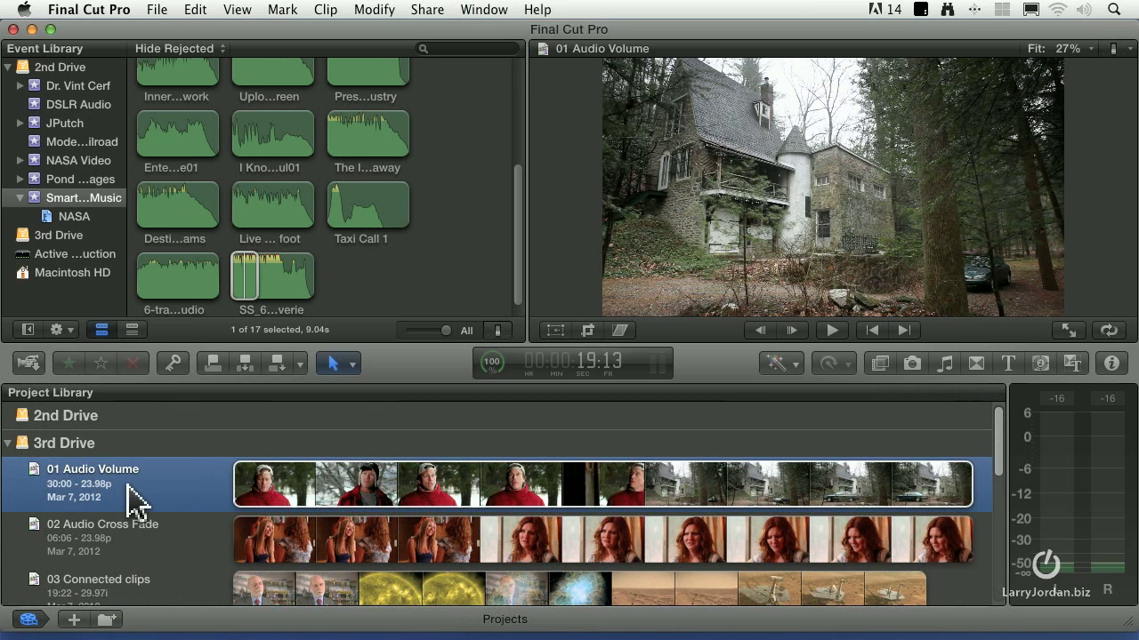
left_click(160, 9)
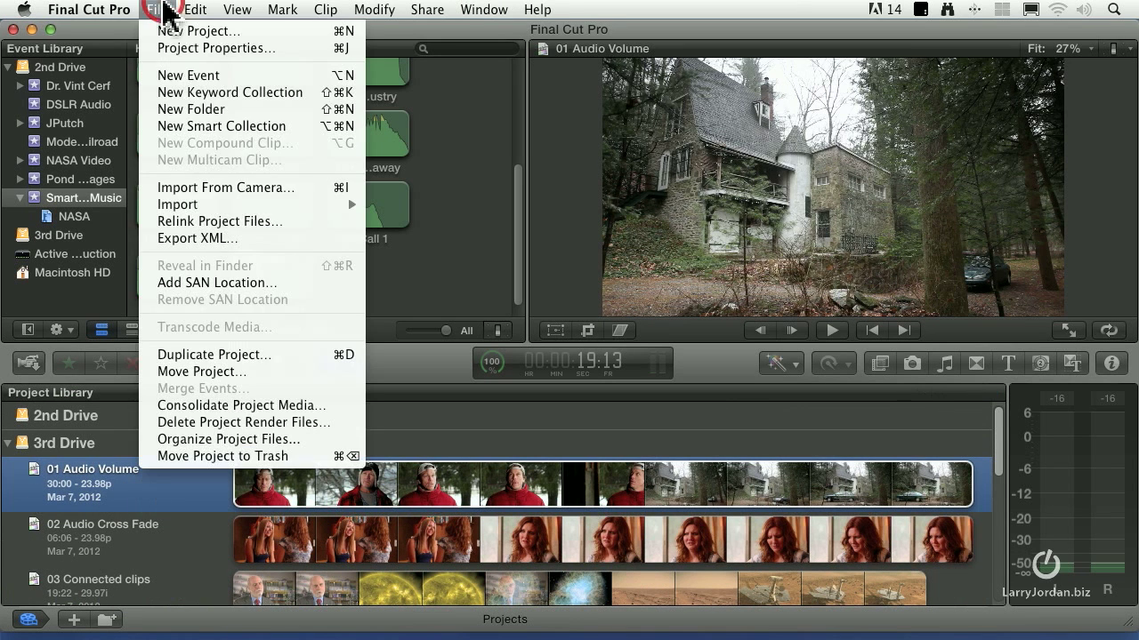
left_click(183, 48)
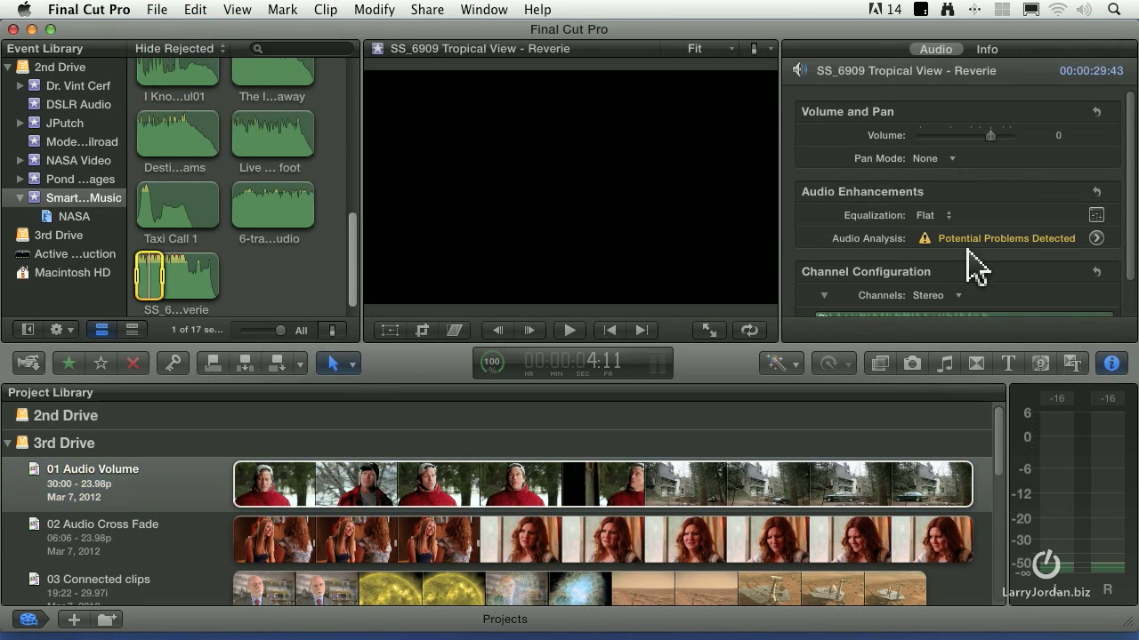
left_click(156, 494)
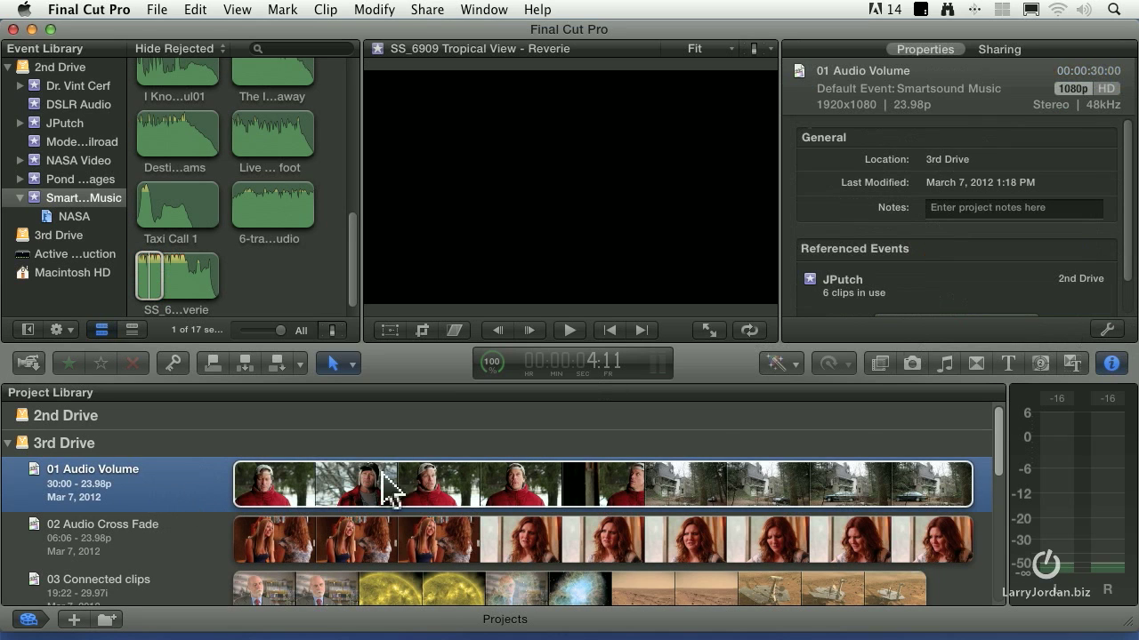
left_click(1107, 330)
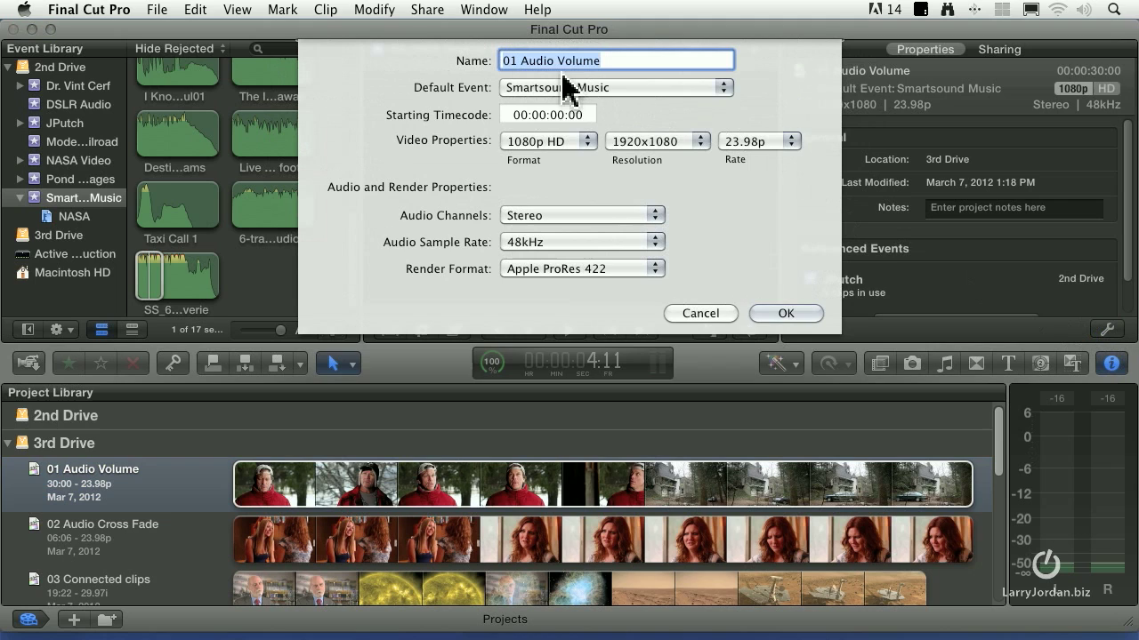
Step: Set Audio Channels to Stereo and confirm the project properties
left_click(574, 218)
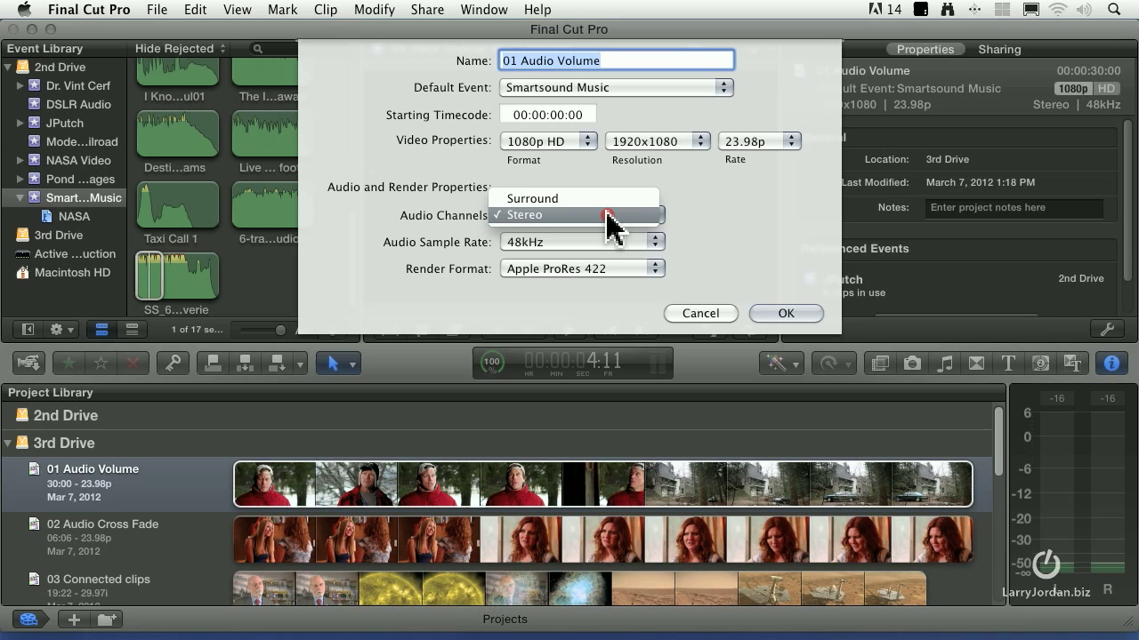
left_click(652, 221)
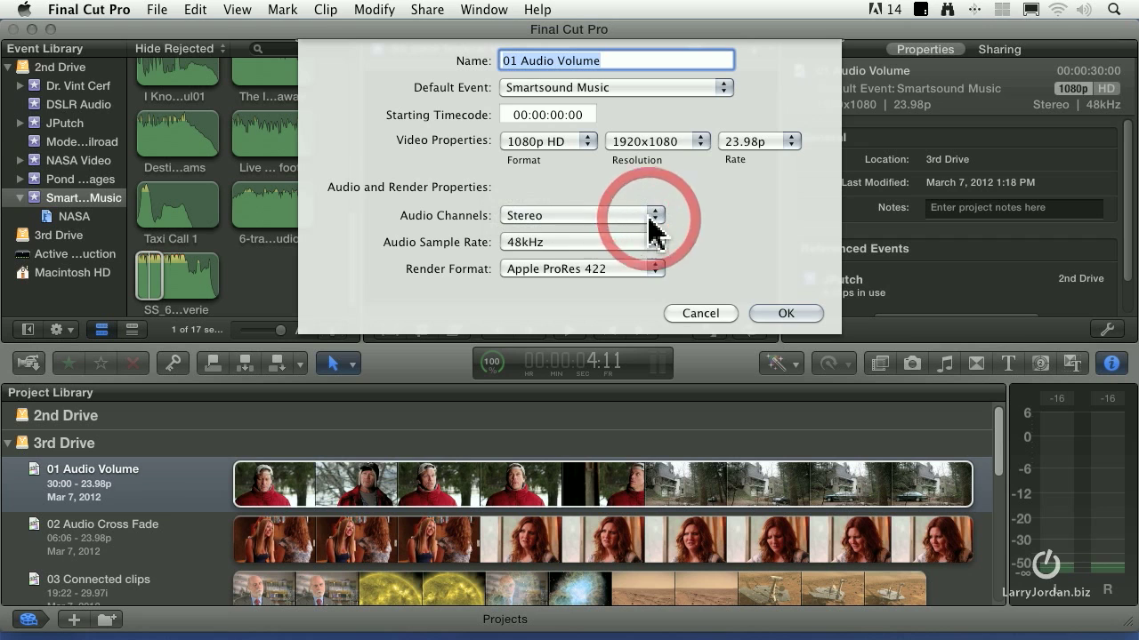
left_click(794, 318)
Step: Open the 01 Audio Volume project and preview playback from the start
double_click(188, 487)
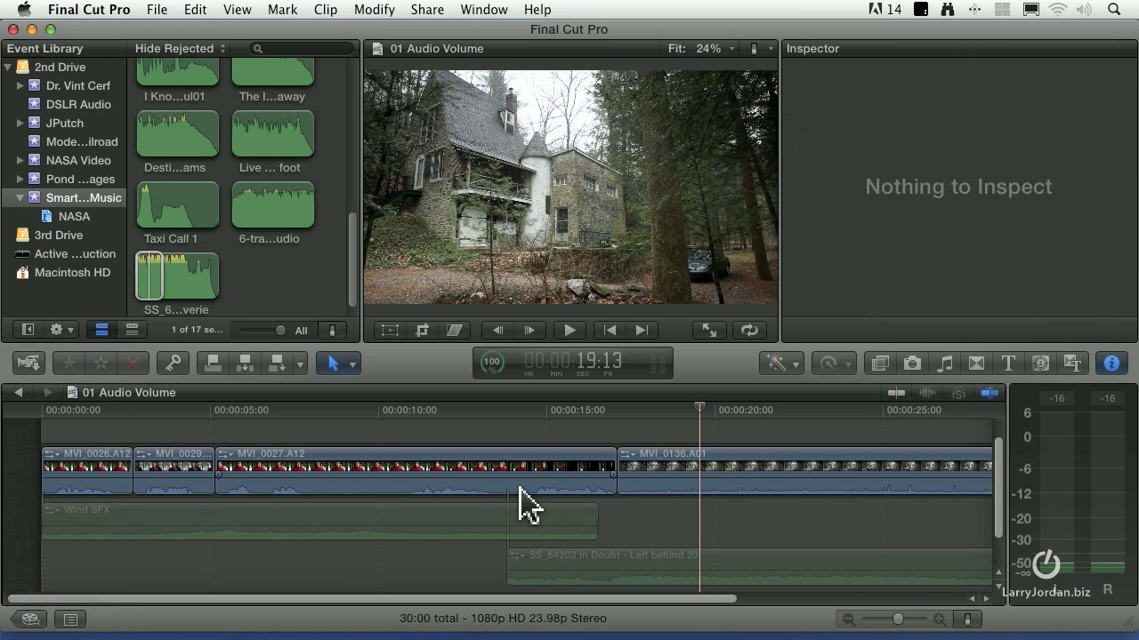
left_click(77, 409)
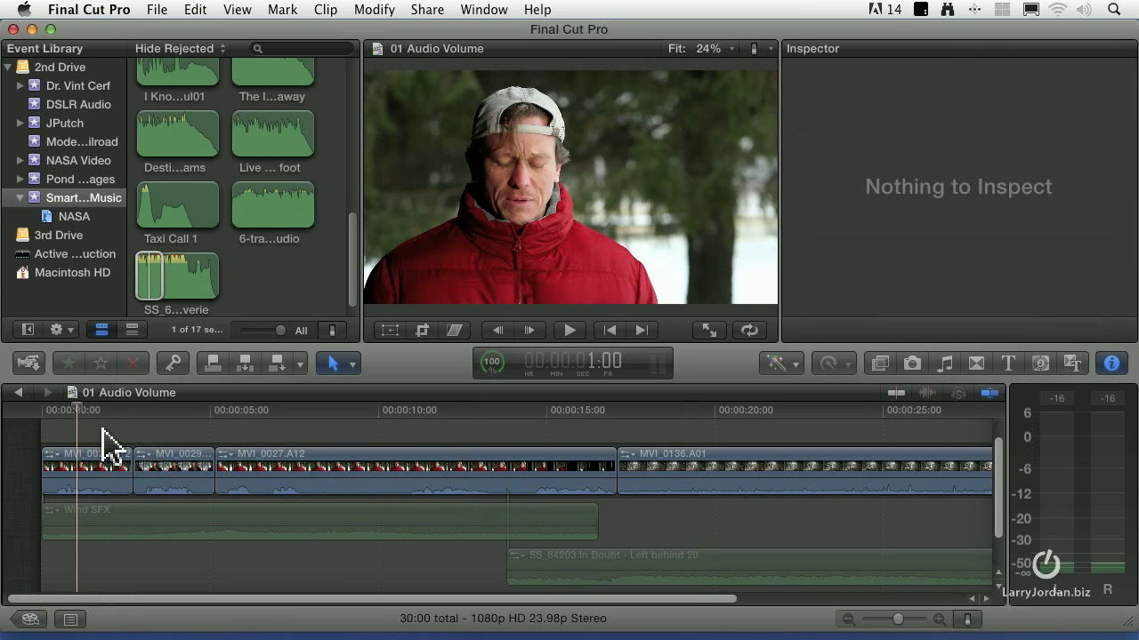
key("space")
key("space")
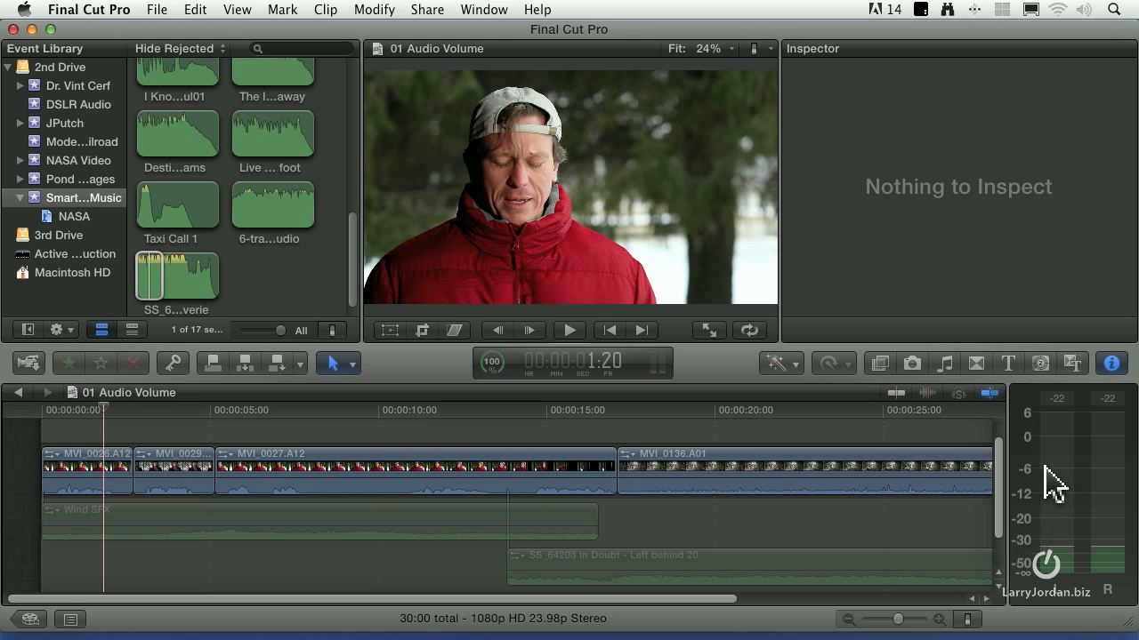
Step: Raise clip MVI_0026.A12's volume line to +12 dB
left_click(77, 489)
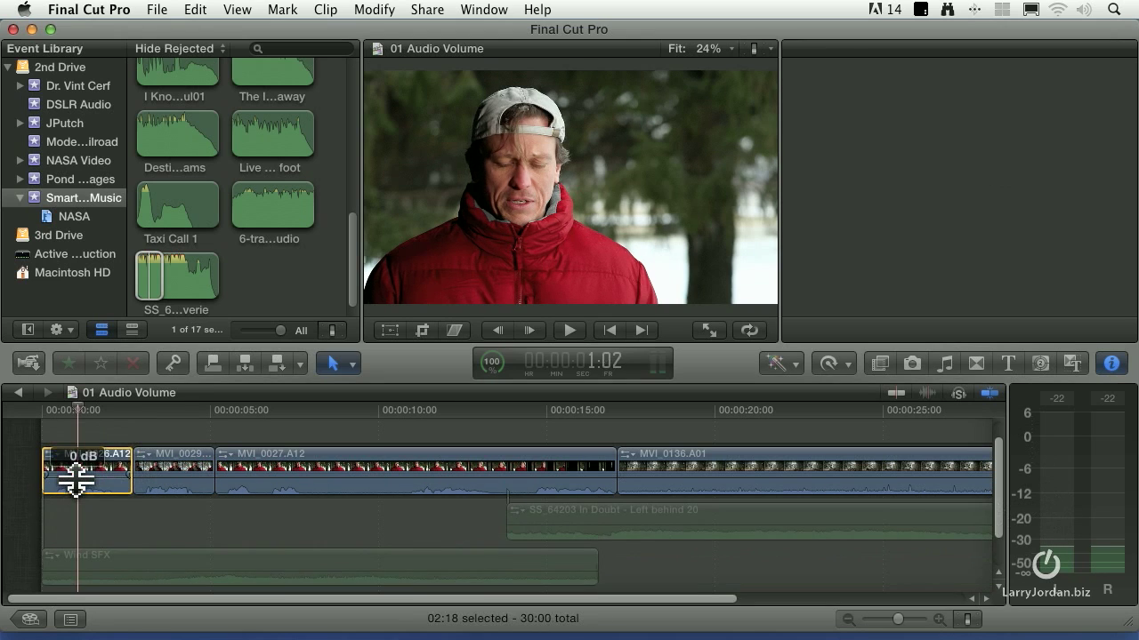
key("super+4")
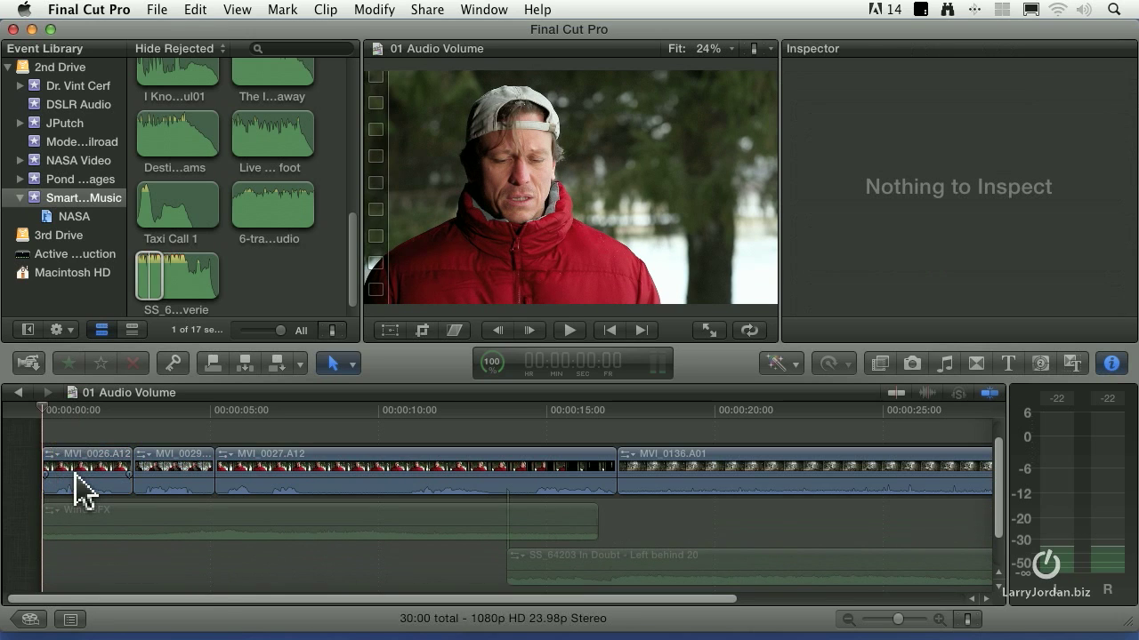
left_click(76, 475)
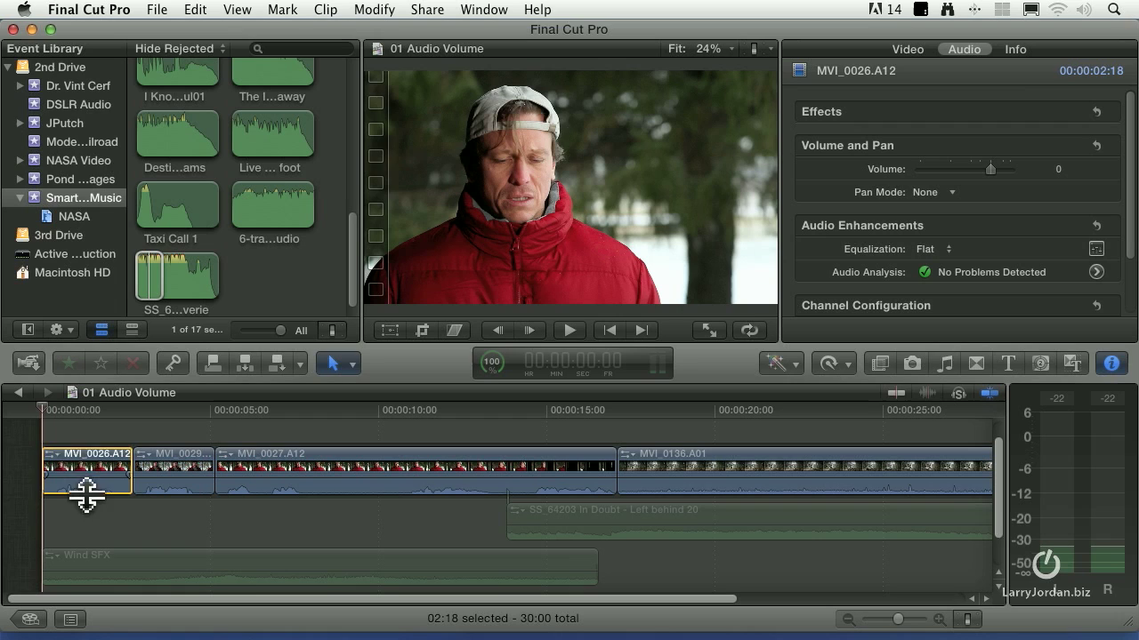
left_click_drag(86, 495, 93, 468)
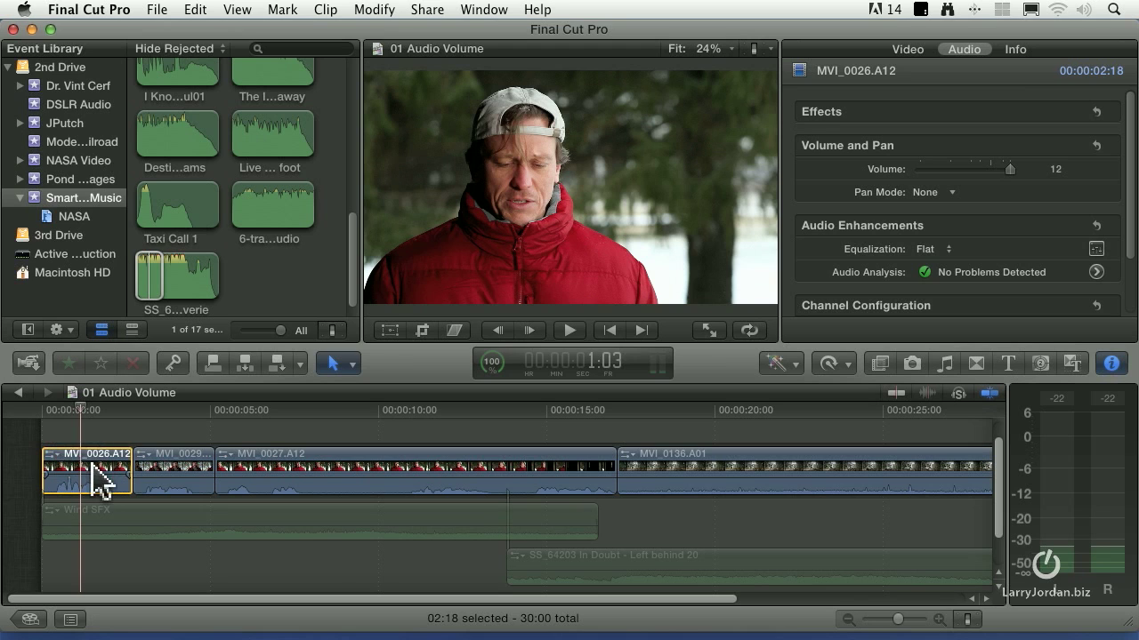
Step: Play back the boosted first clip, now peaking around -2 dB
left_click(61, 411)
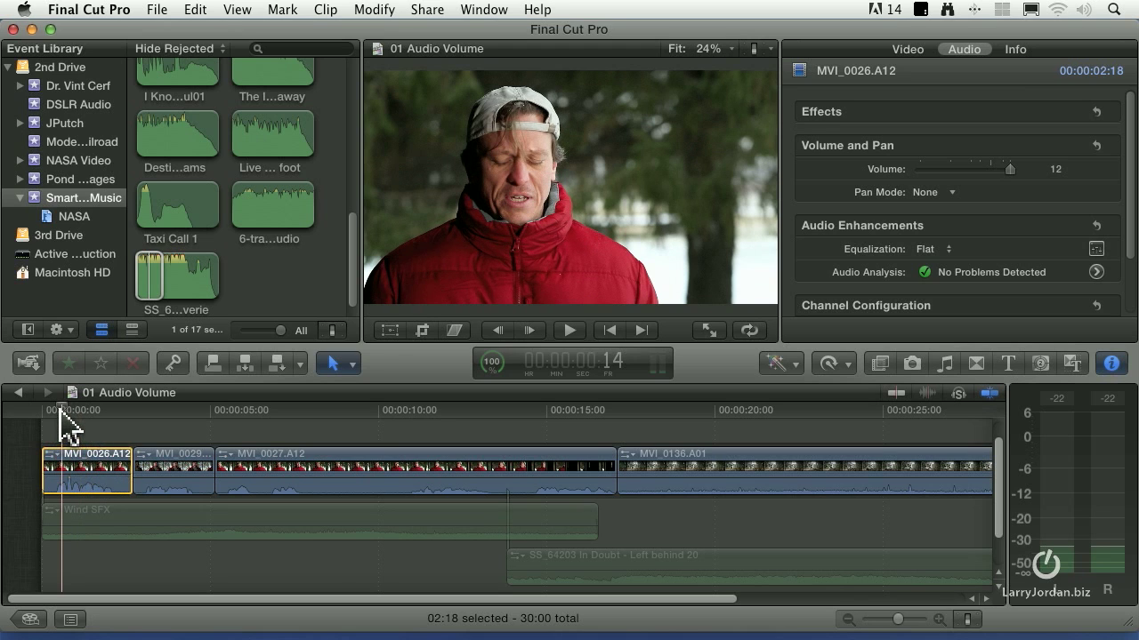
key("space")
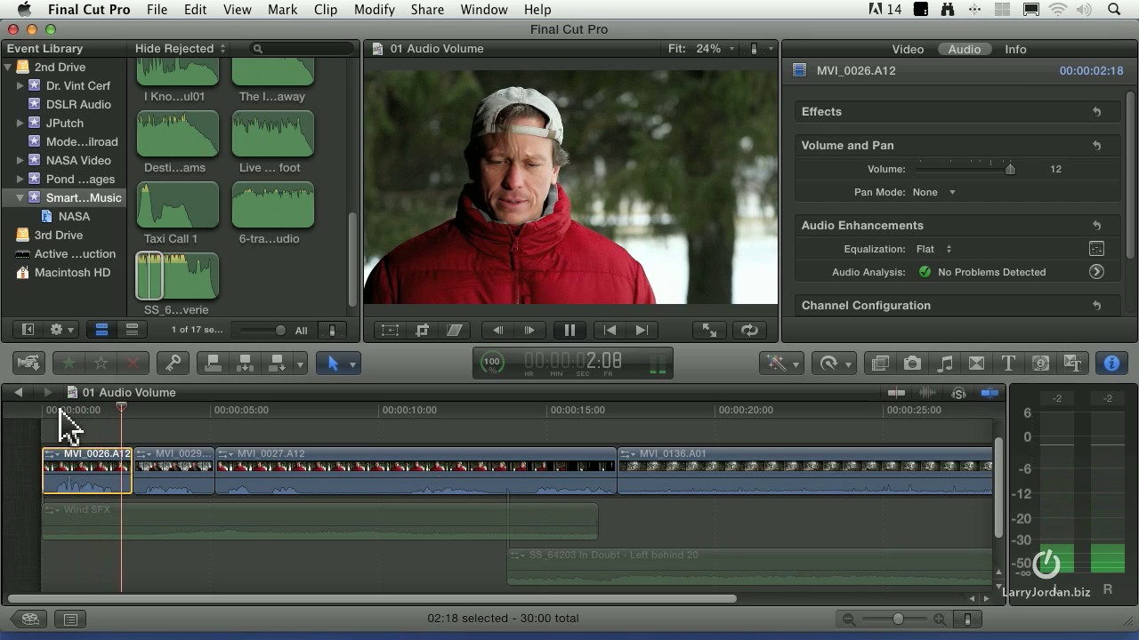
key("space")
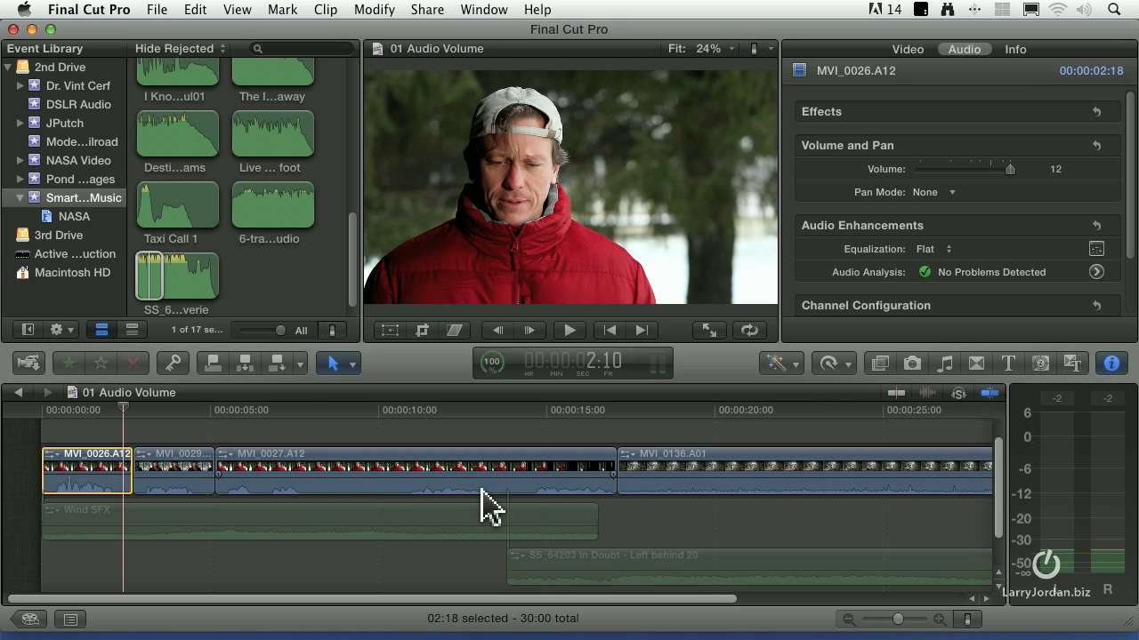
Step: Enable Show reference waveforms in the Editing preferences and close the preferences window
left_click(112, 10)
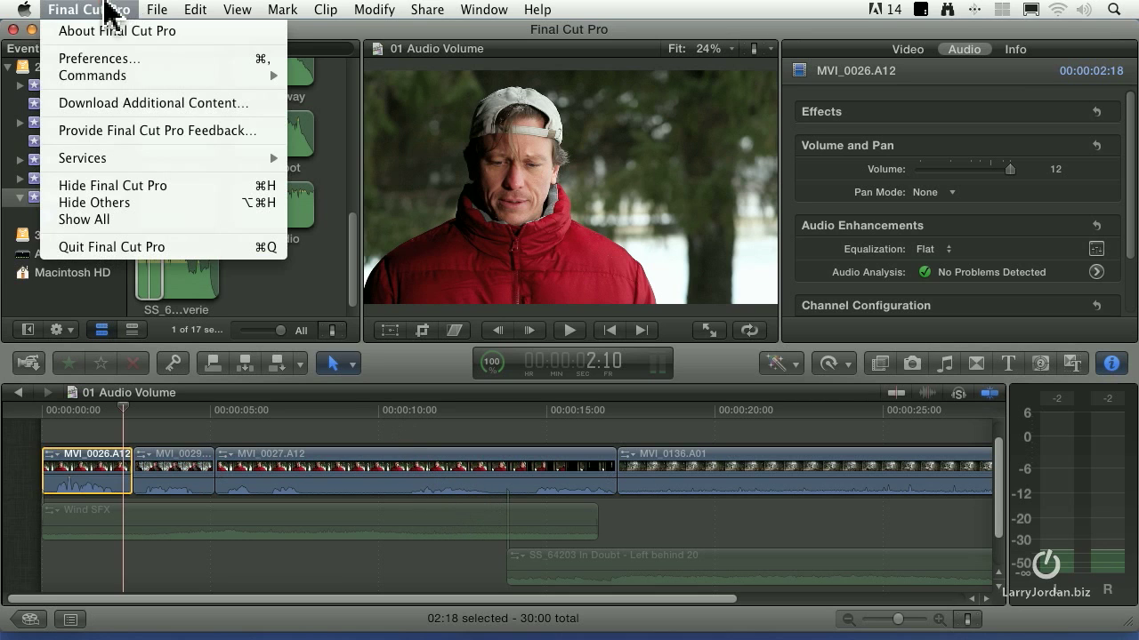
left_click(114, 56)
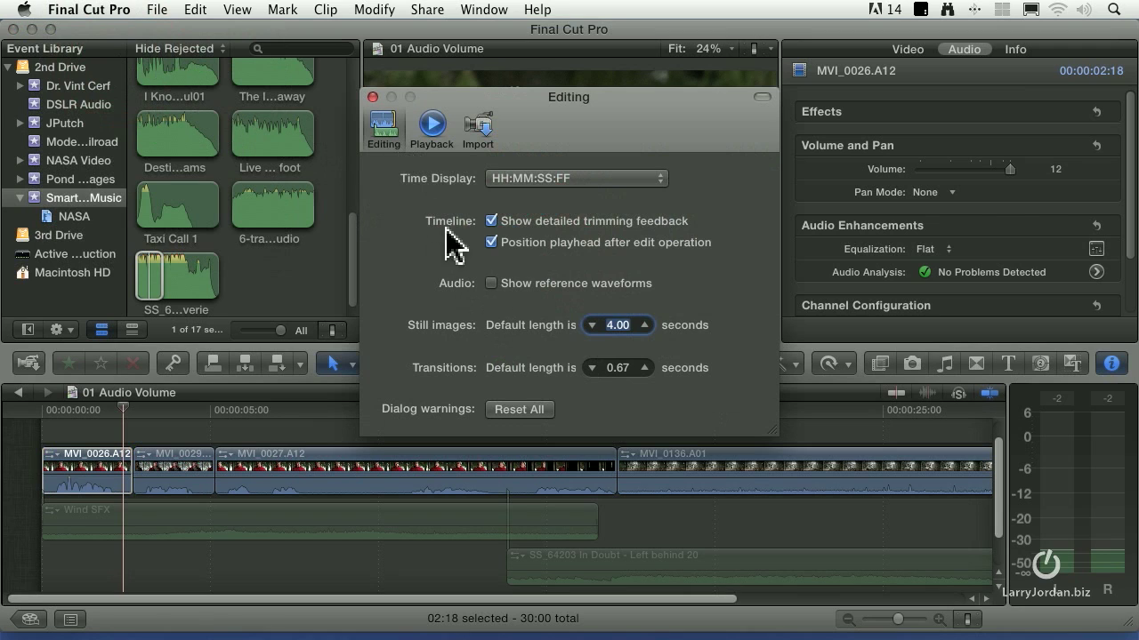
left_click(490, 283)
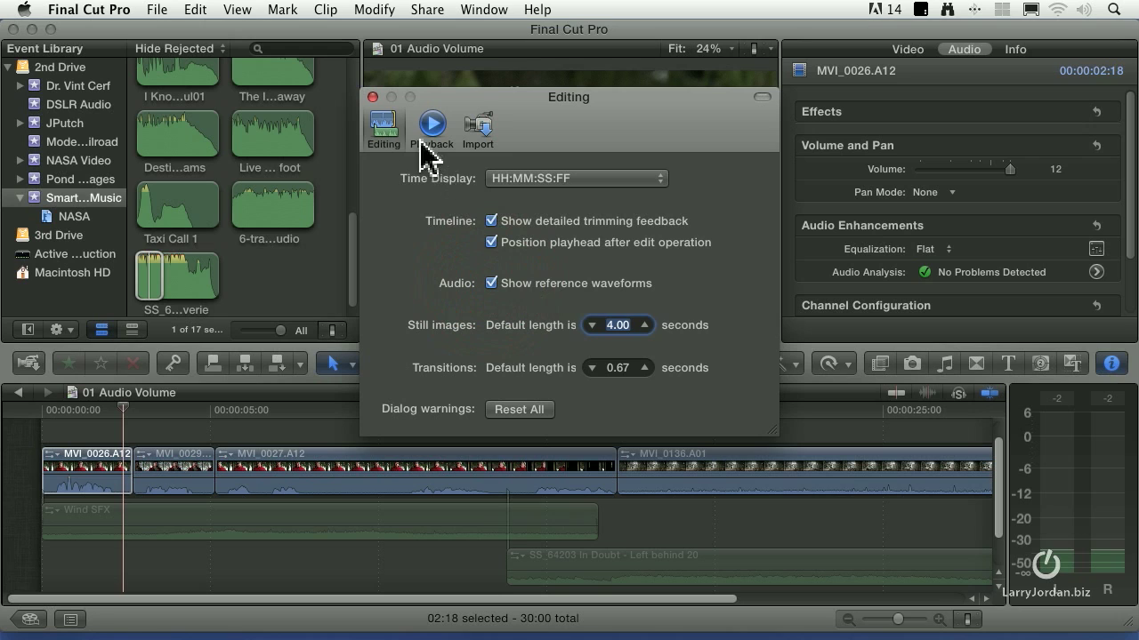
left_click(371, 97)
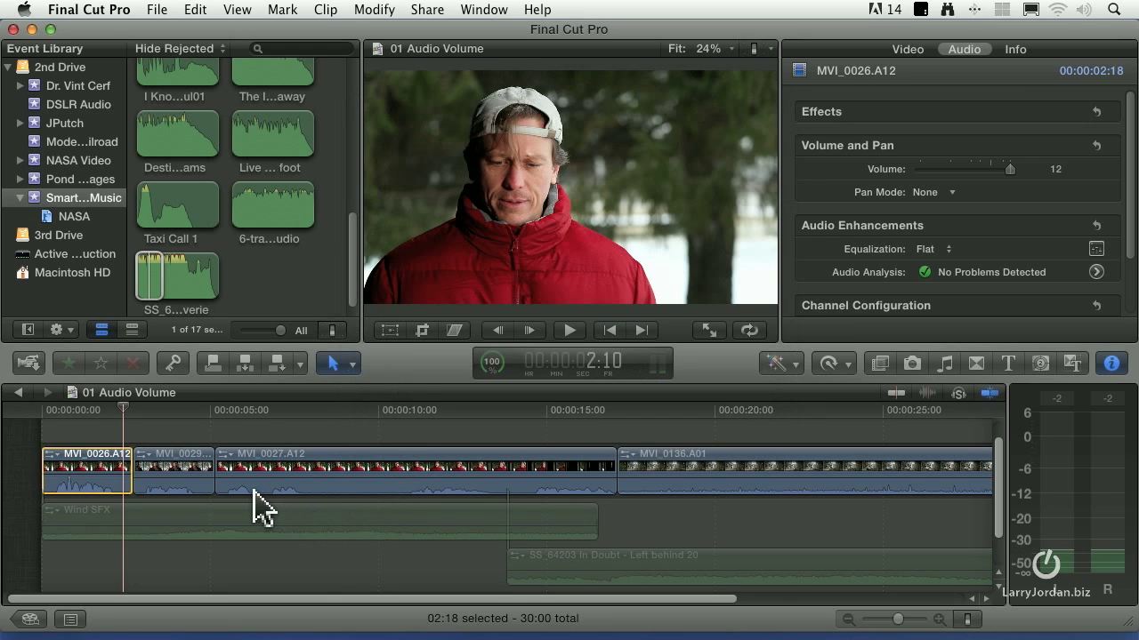
scroll(387, 506, "right", 1)
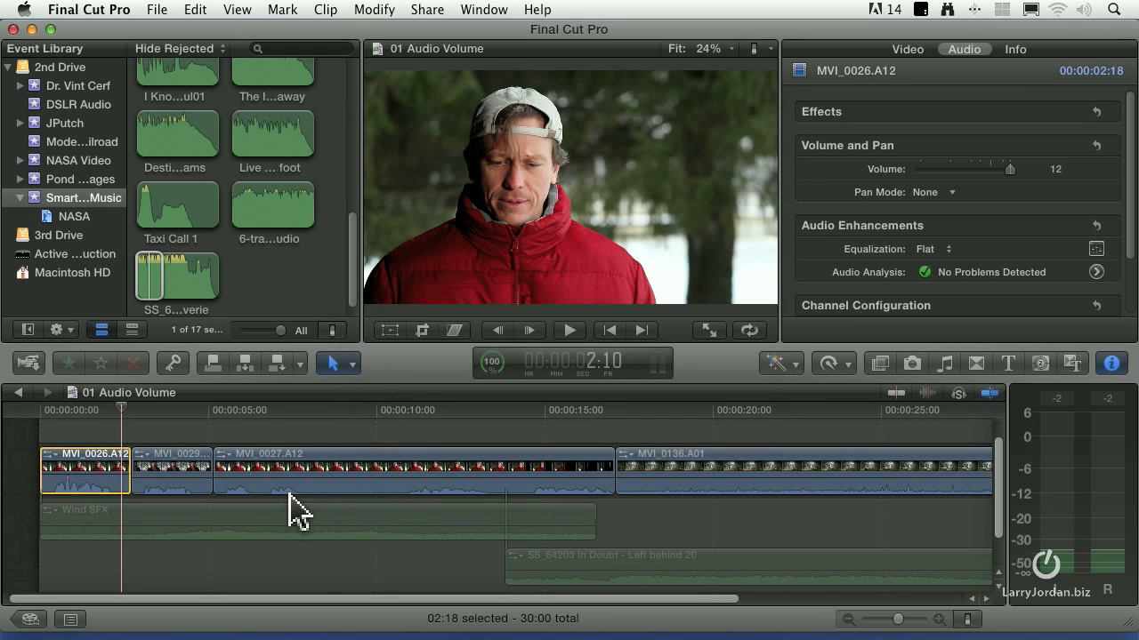